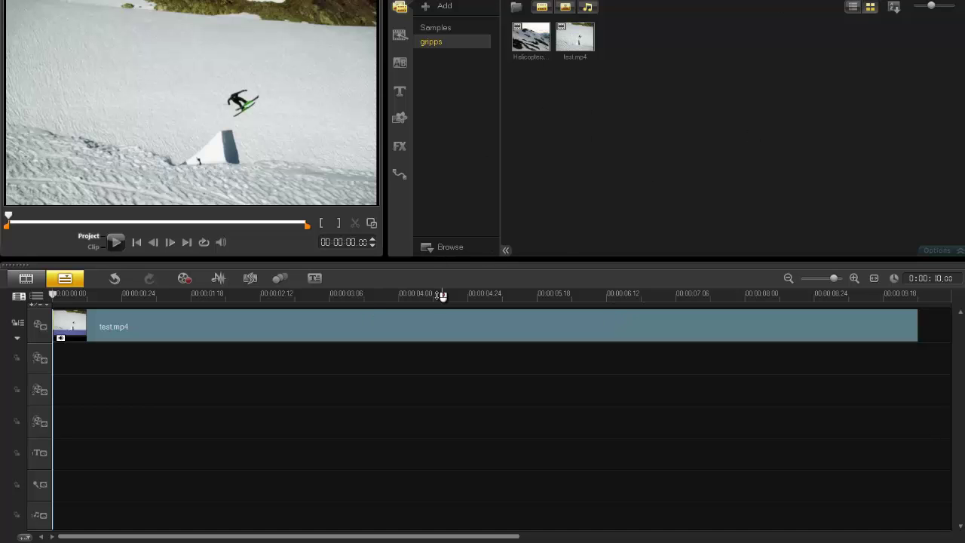
Select the test.mp4 skiing clip on the timeline's video track.
click(473, 333)
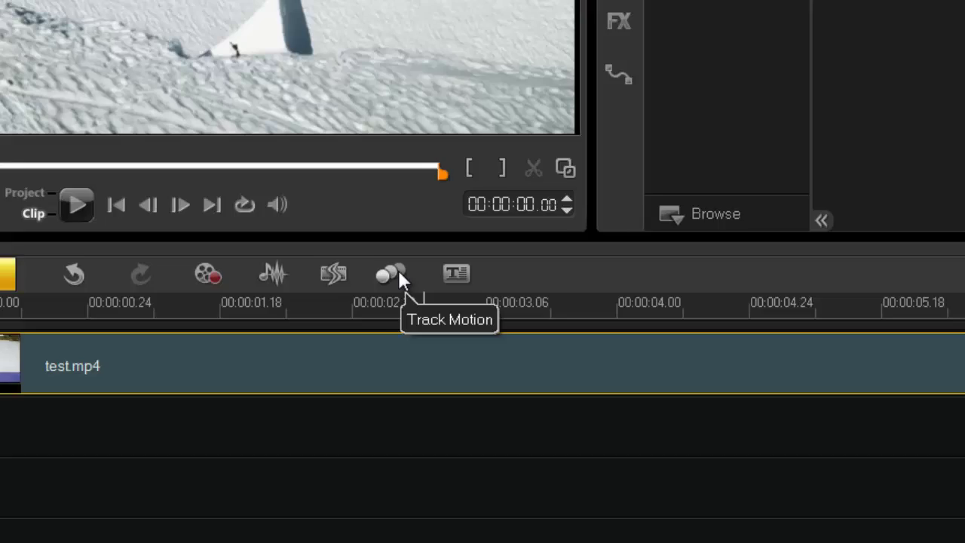
Open Track Motion for test.mp4, run a brief trial track, and return playback to the start.
click(404, 275)
drag(432, 3, 520, 15)
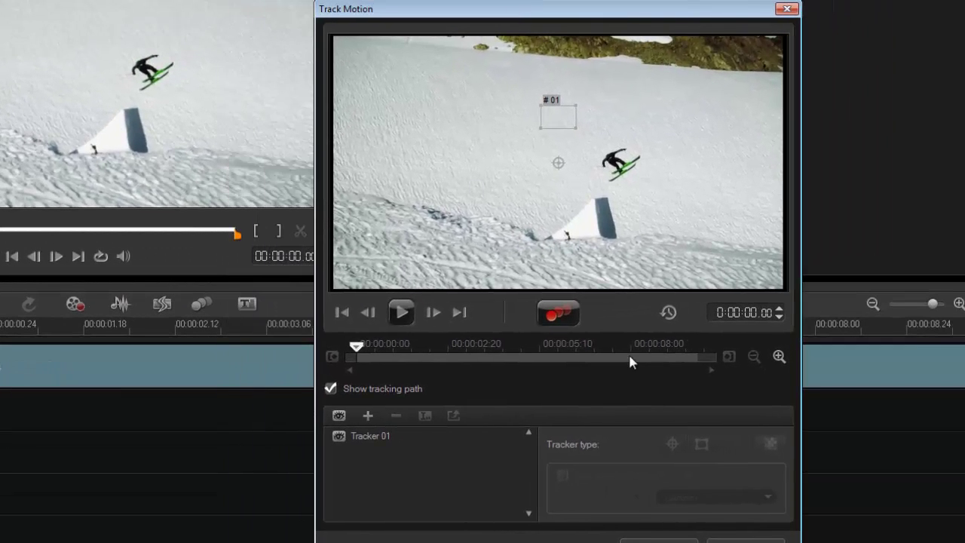
click(562, 313)
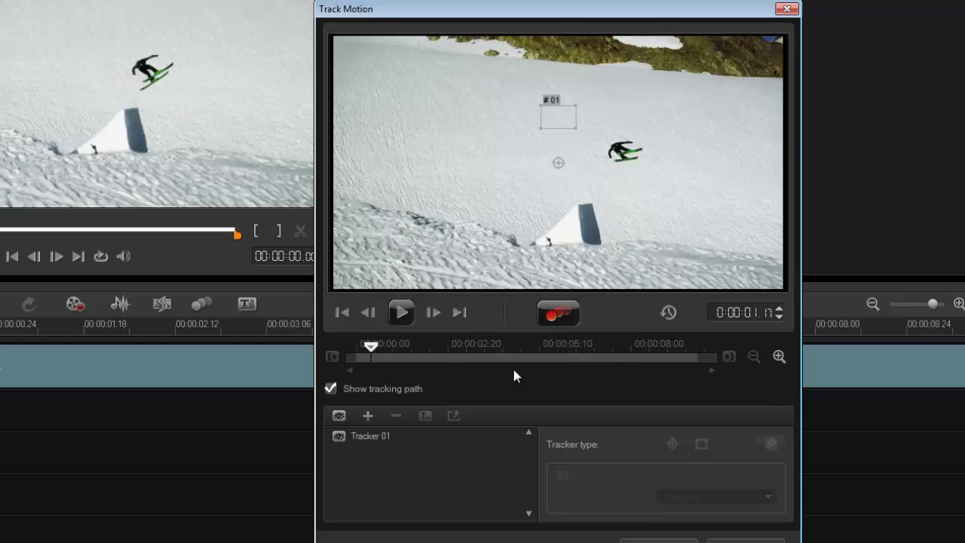
drag(441, 373, 387, 317)
click(367, 312)
click(341, 312)
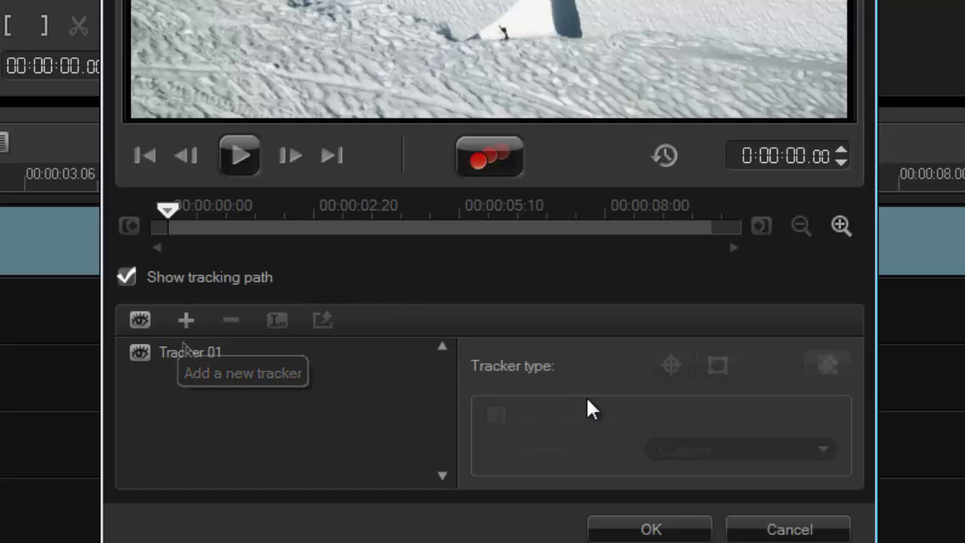
Rename Tracker 01 to 'gripps' and switch on Apply/hide Mosaic for it.
click(223, 356)
click(276, 324)
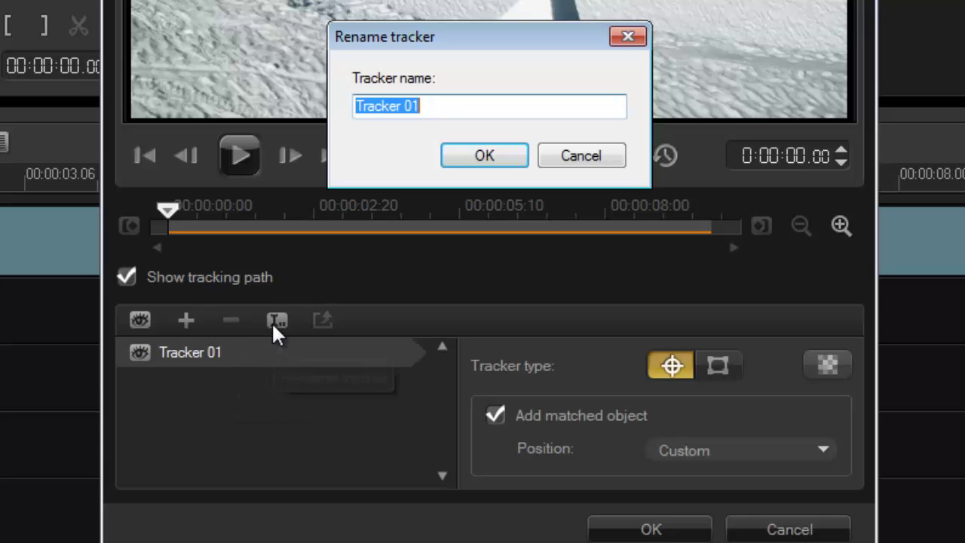
text(gr)
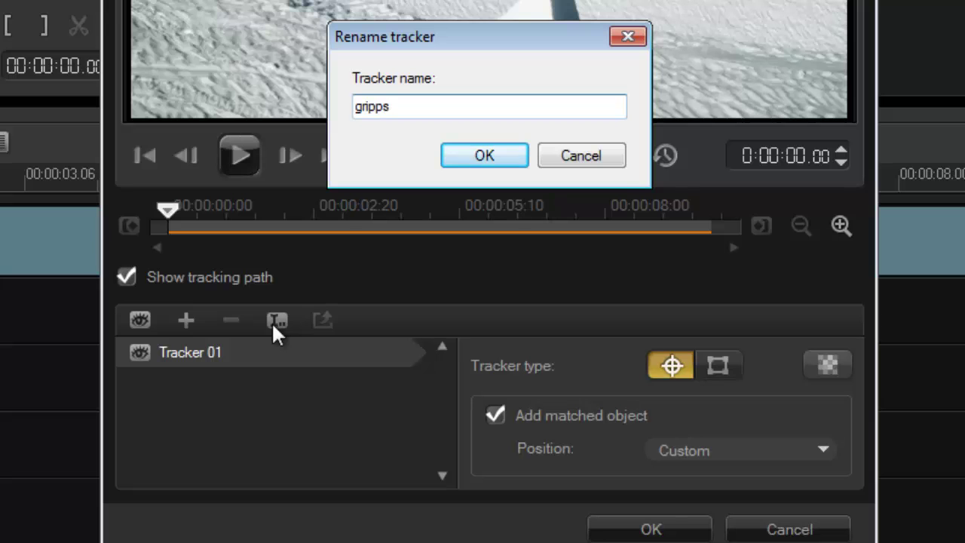
text(ipps)
click(490, 157)
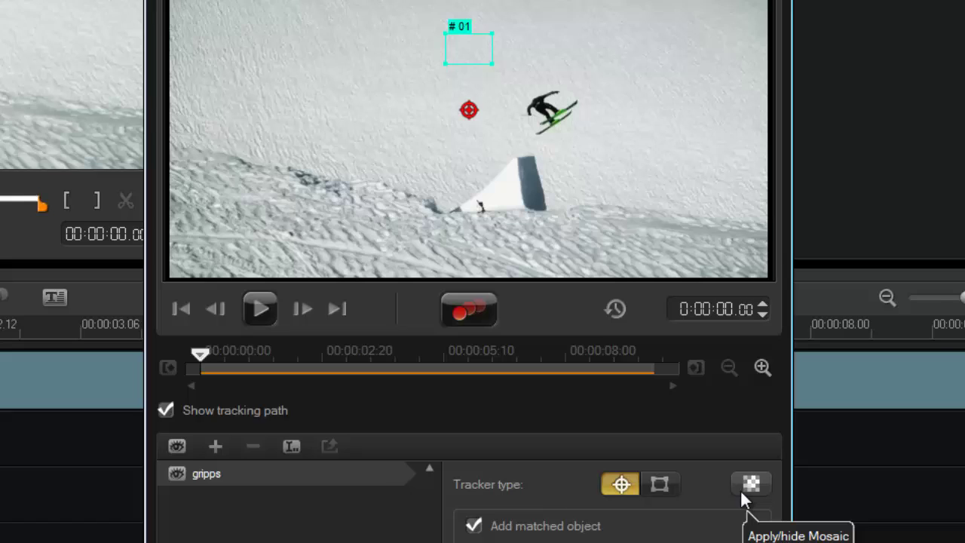
click(742, 488)
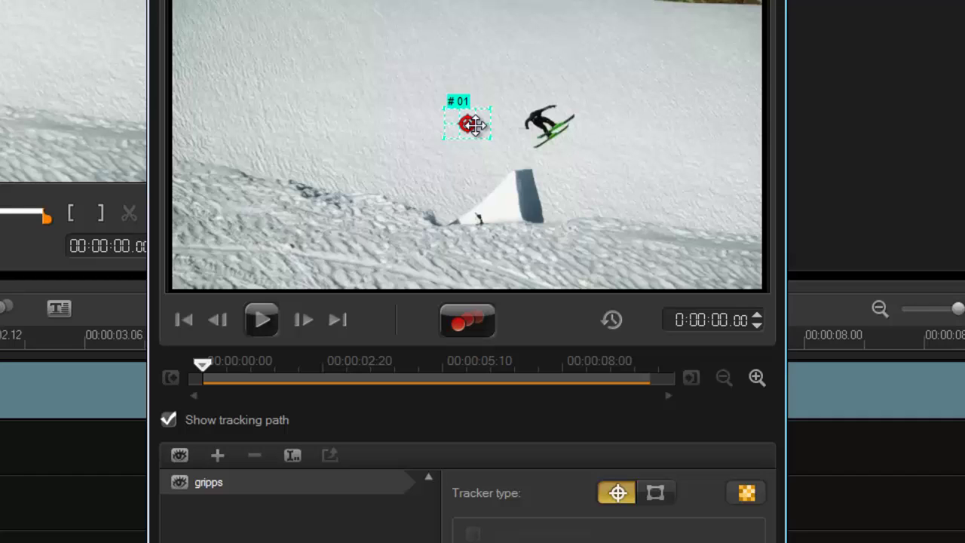
Turn the mosaic off and place the gripps tracking point on the skier's torso.
click(745, 494)
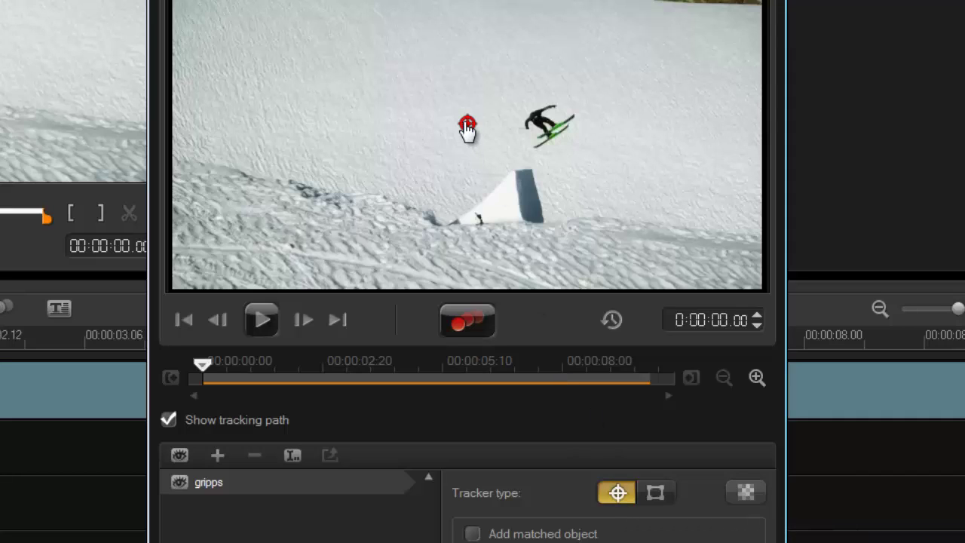
drag(466, 128, 536, 126)
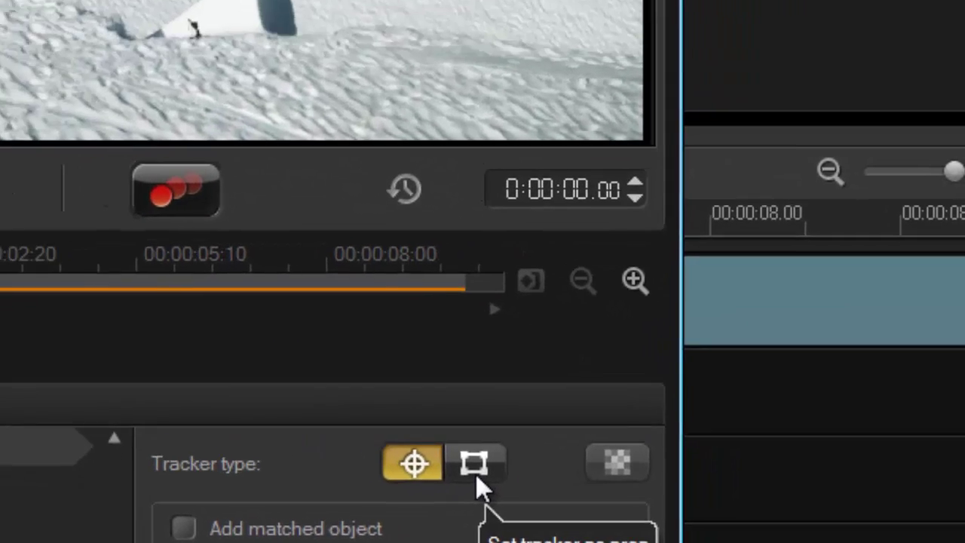
Switch gripps to area tracking and enlarge and centre the box around the whole skier.
click(517, 470)
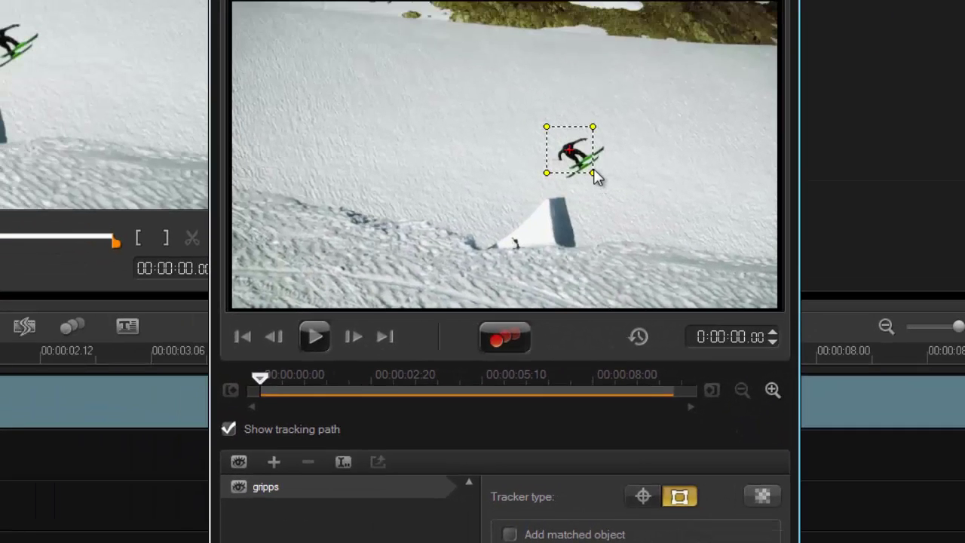
drag(592, 172, 612, 189)
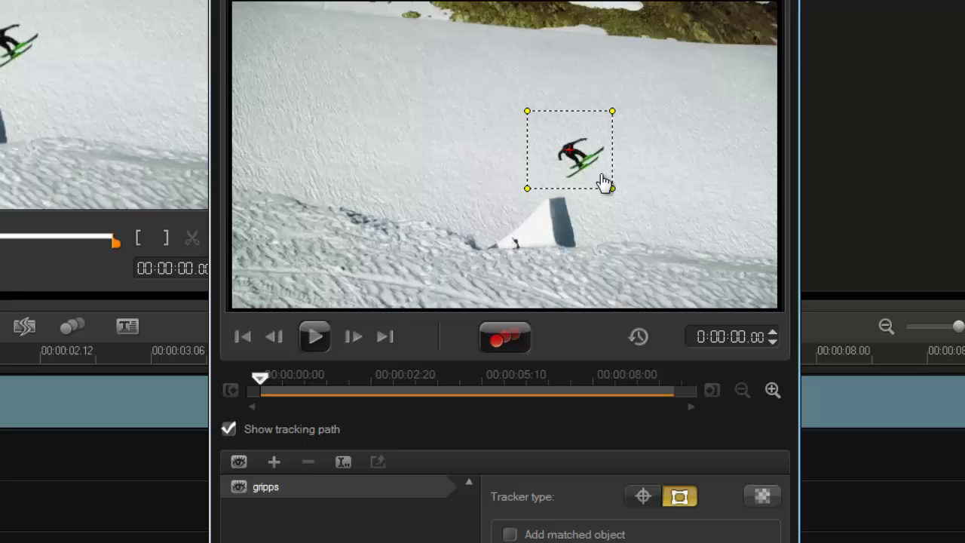
drag(569, 157, 578, 160)
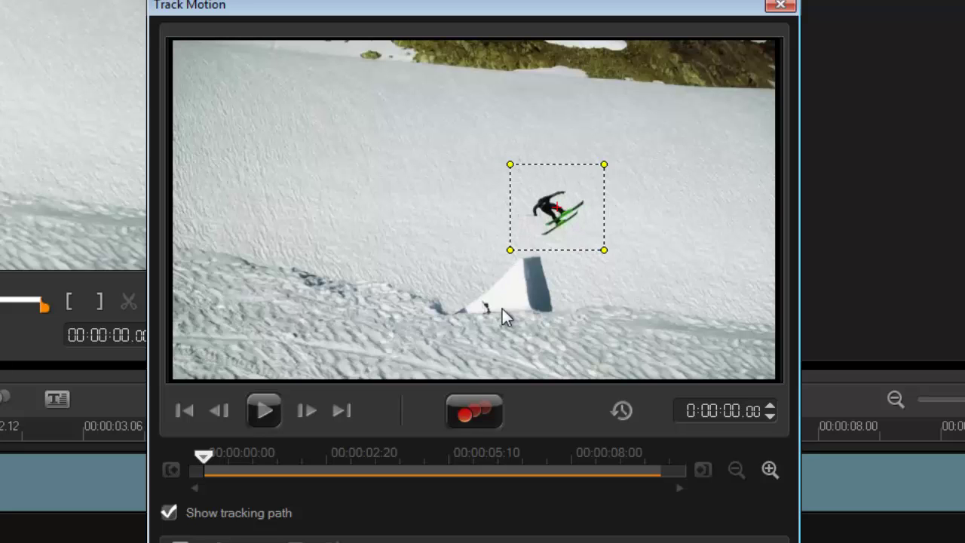
Run Track motion to the end of test.mp4 and accept the gripps path with OK.
click(470, 406)
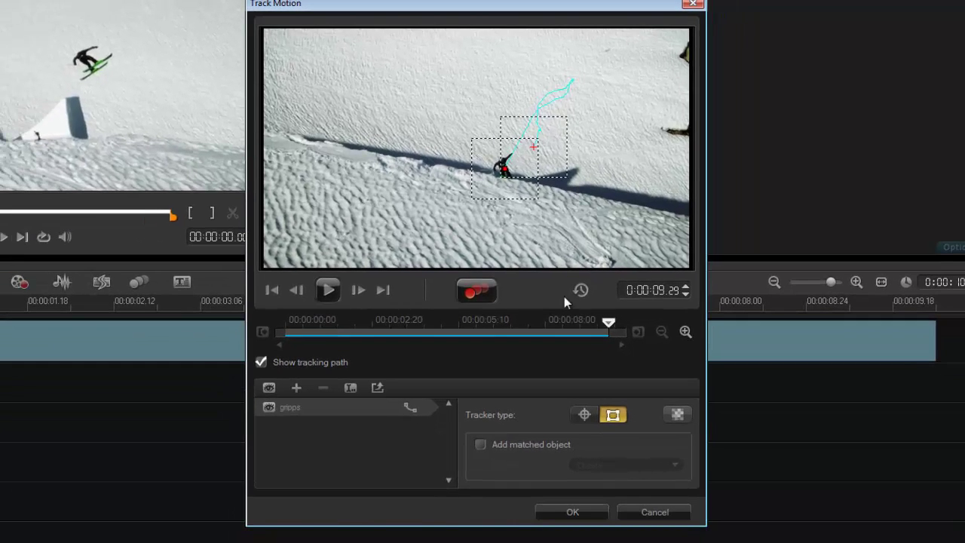
click(584, 515)
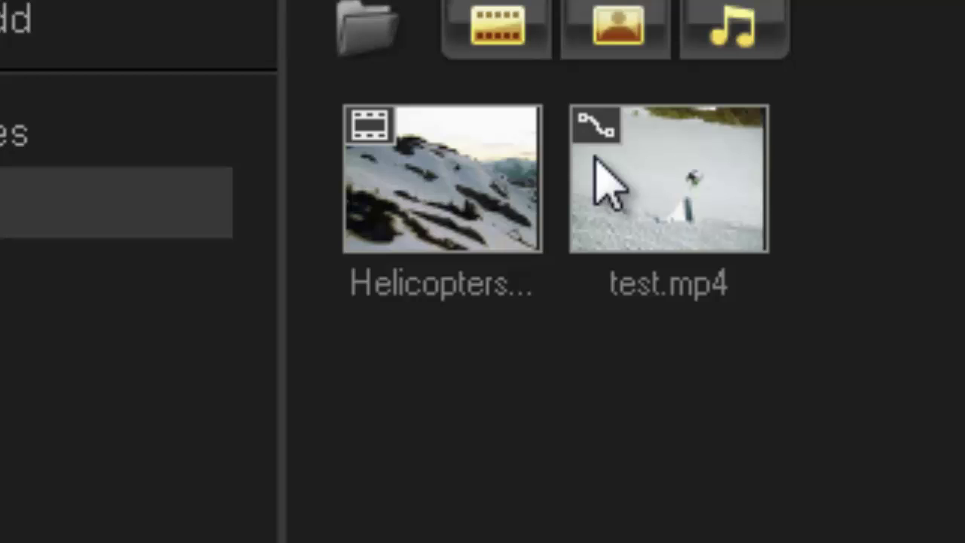
mouse_move(596, 154)
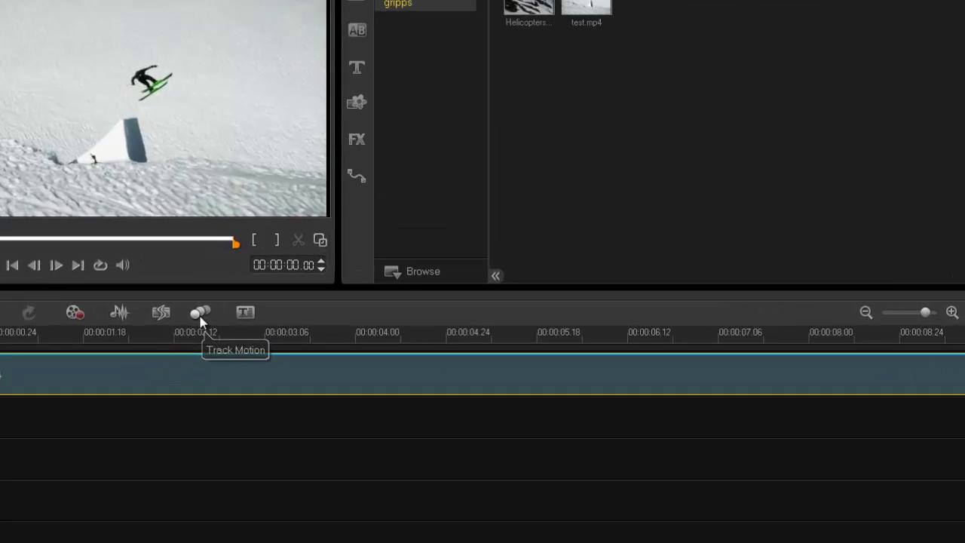
click(200, 317)
click(273, 435)
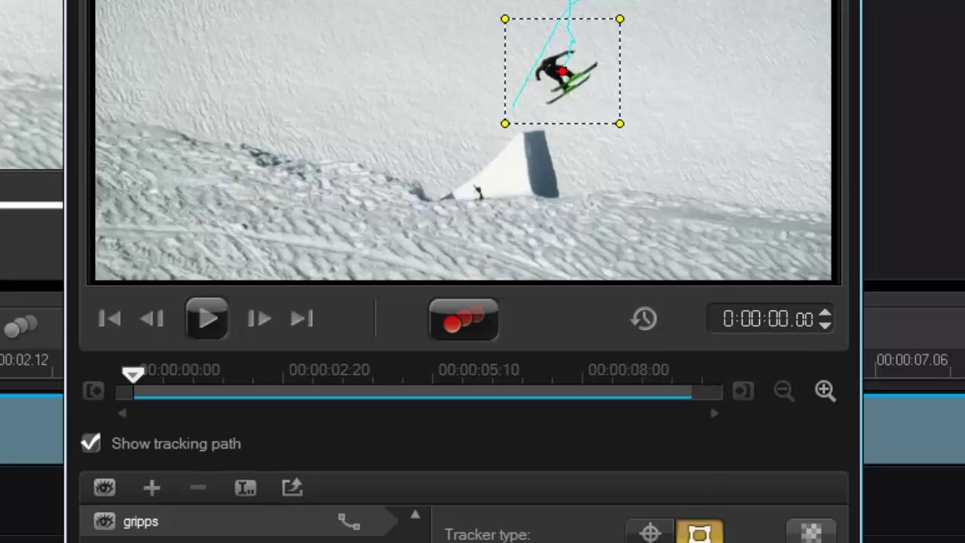
key(Return)
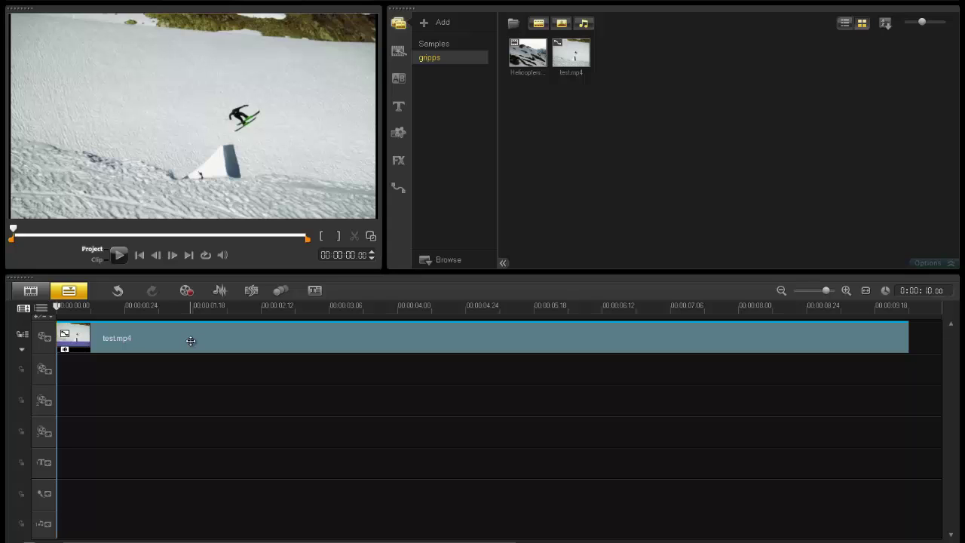
Add a 'Holy cow' title at the clip start and move it toward the frame's top-left.
click(65, 467)
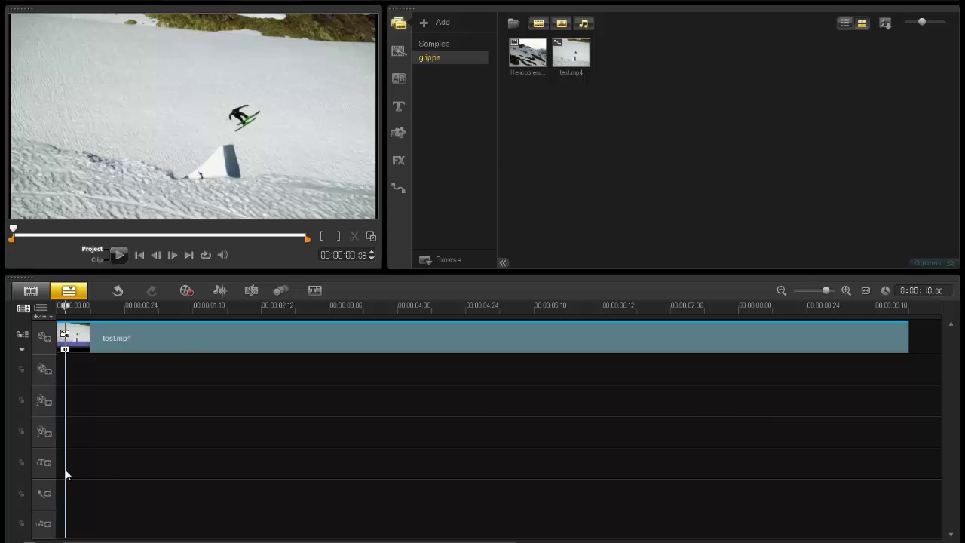
double_click(128, 113)
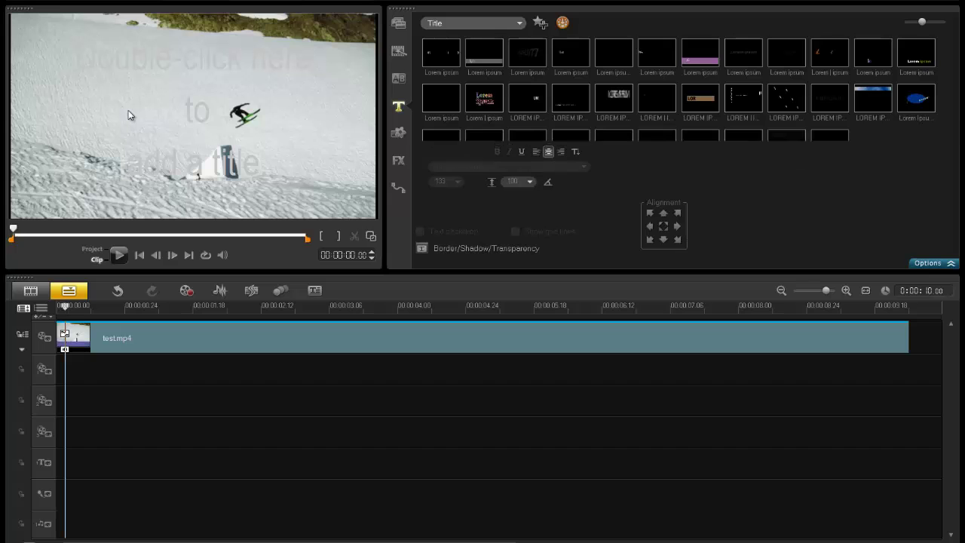
text(Hol)
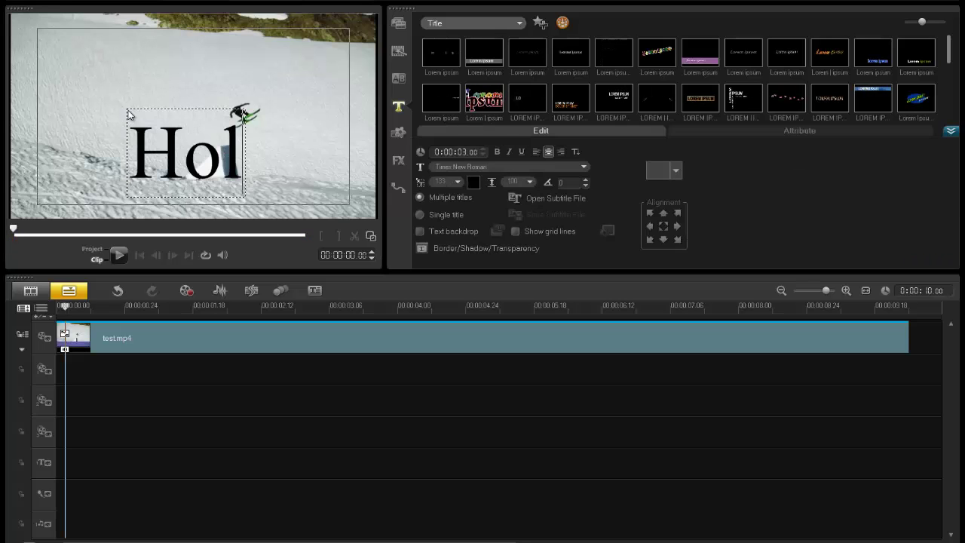
text(y cow)
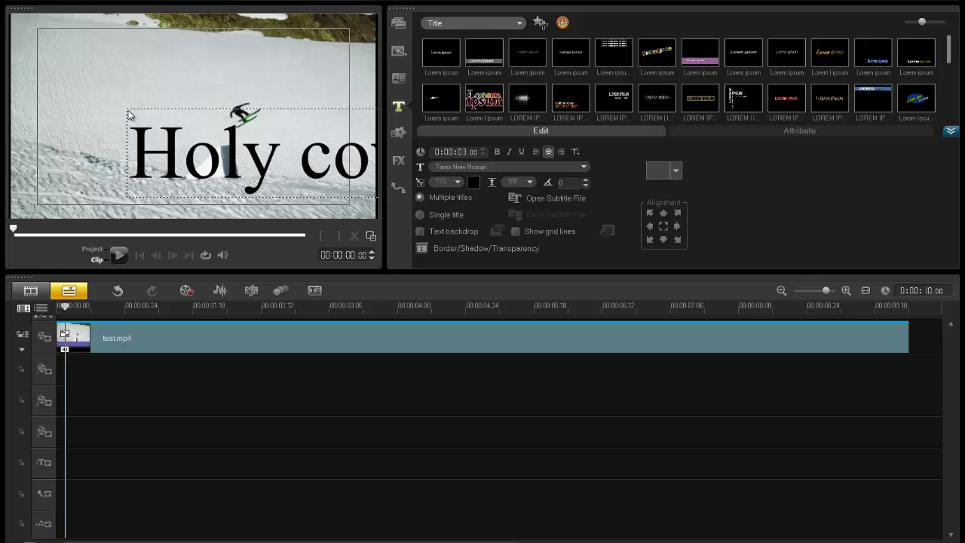
click(147, 89)
drag(305, 165, 230, 129)
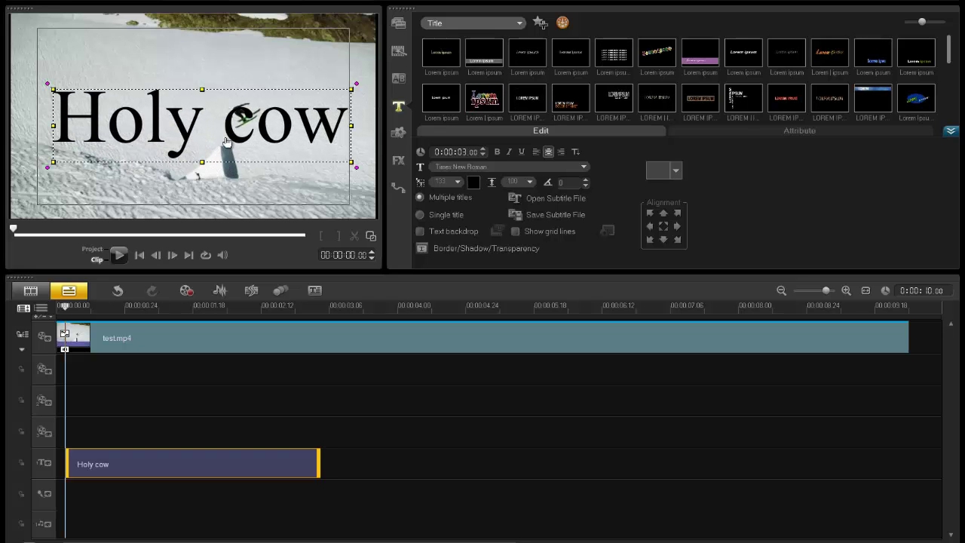
click(178, 123)
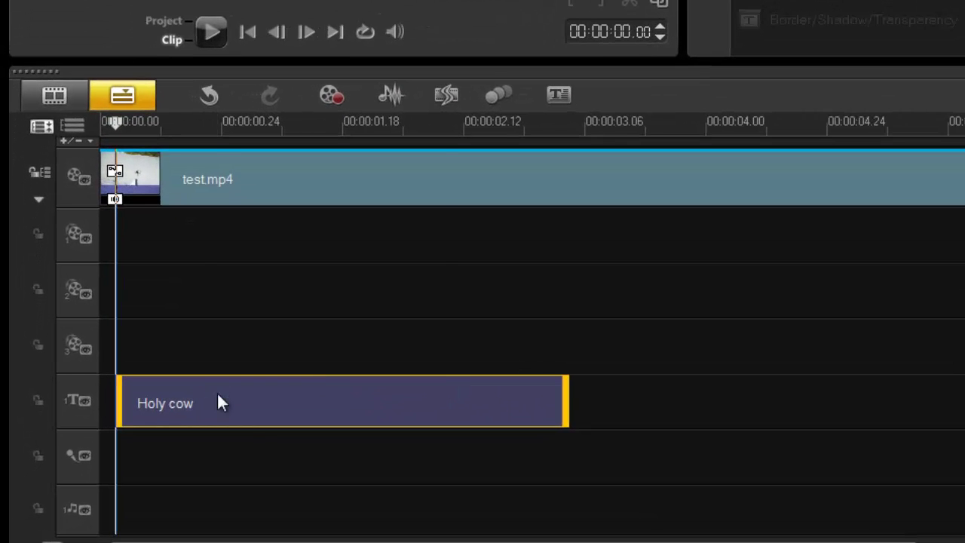
Move the 'Holy cow' title clip to 00:00:00 and extend it to 00:00:09.29.
right_click(217, 393)
click(668, 370)
click(429, 418)
drag(422, 418, 405, 415)
click(553, 419)
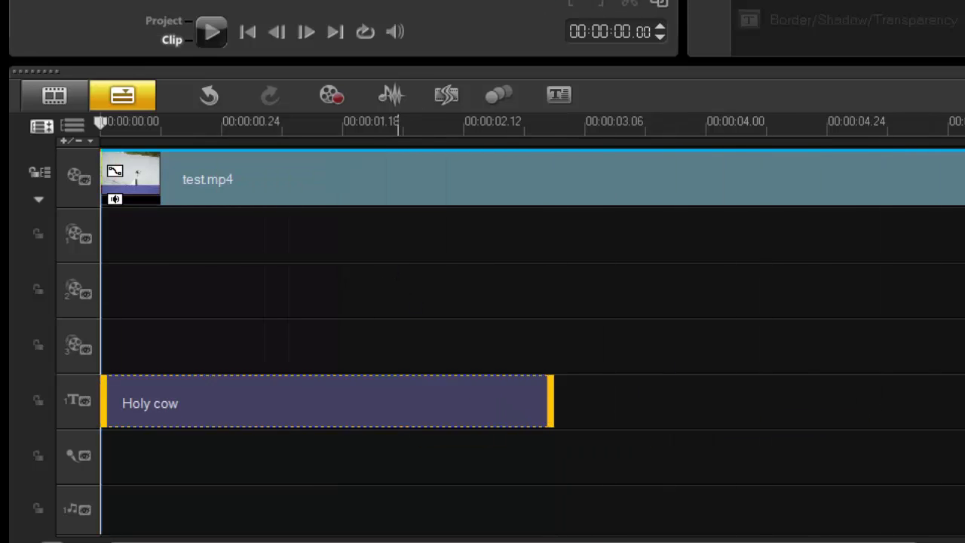
drag(552, 419, 964, 404)
Apply Match Motion to the title using the gripps tracker.
right_click(276, 396)
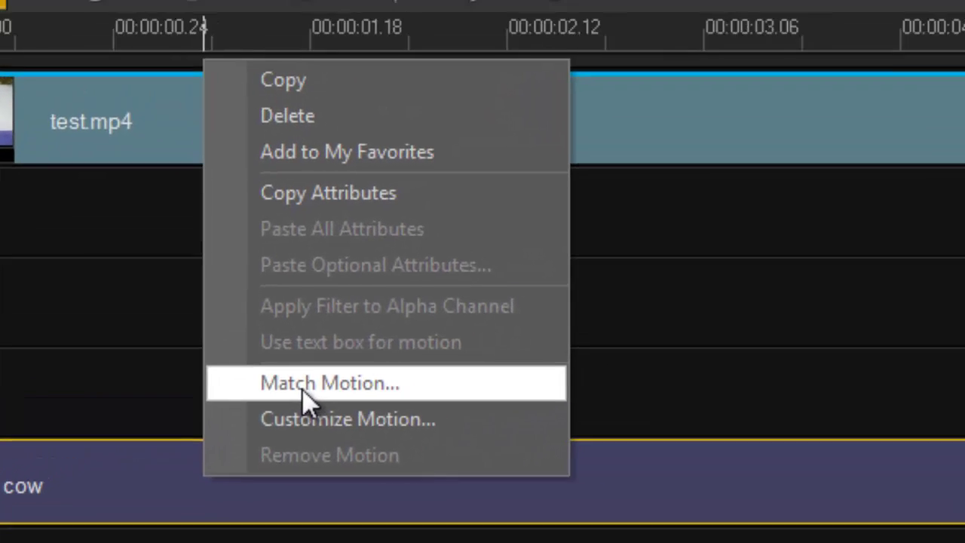
click(339, 342)
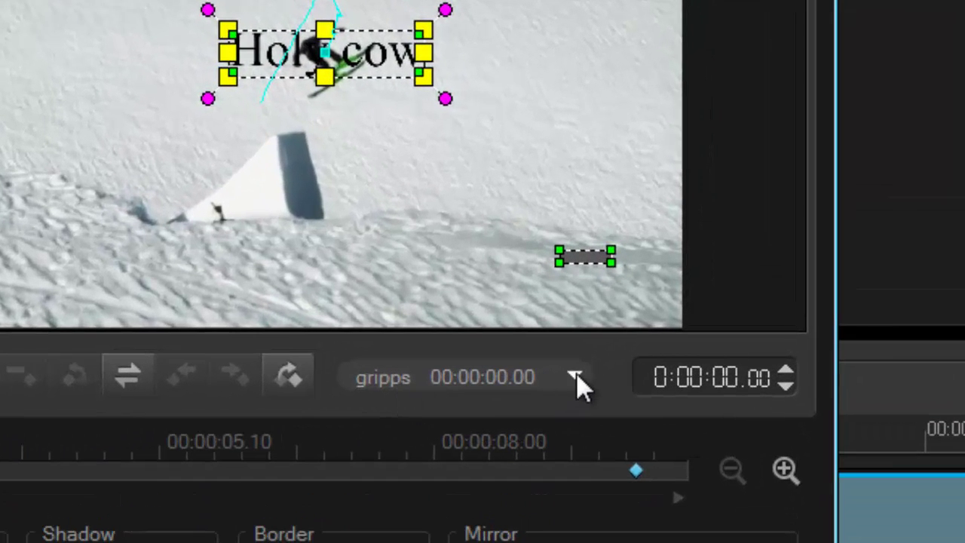
click(575, 376)
click(517, 409)
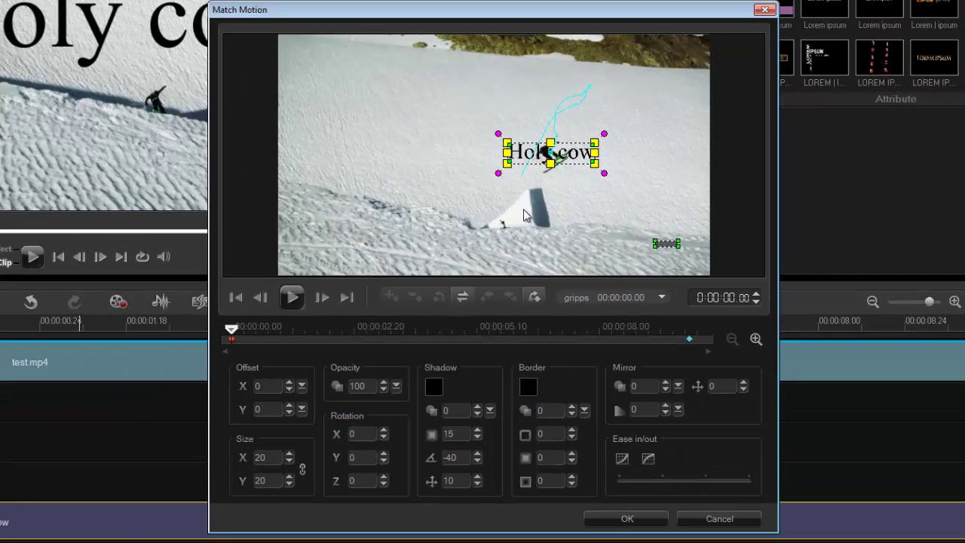
click(620, 520)
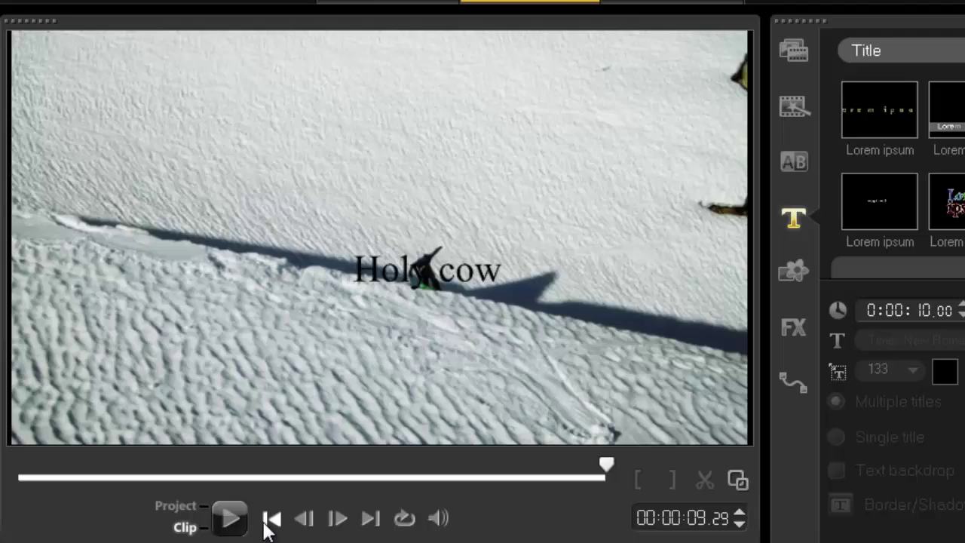
click(270, 519)
click(231, 520)
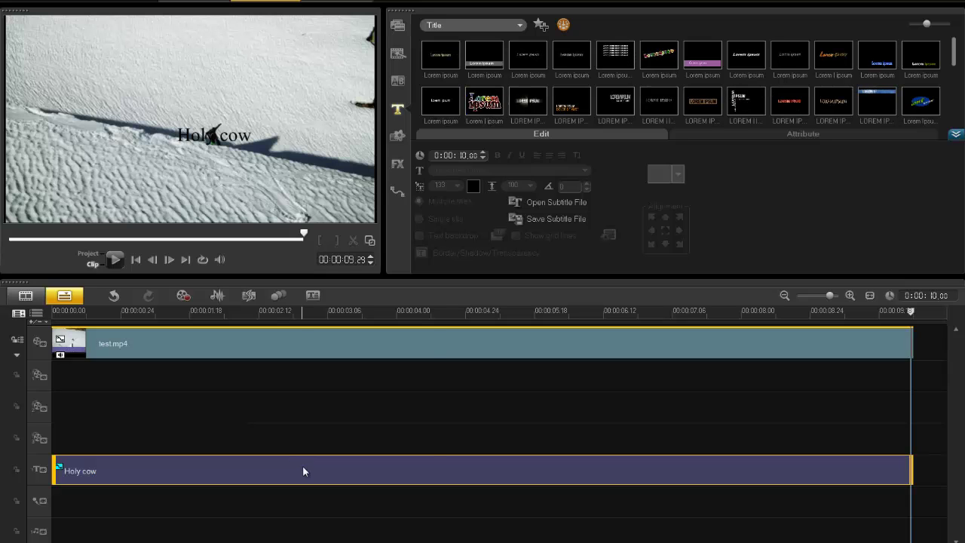
right_click(302, 465)
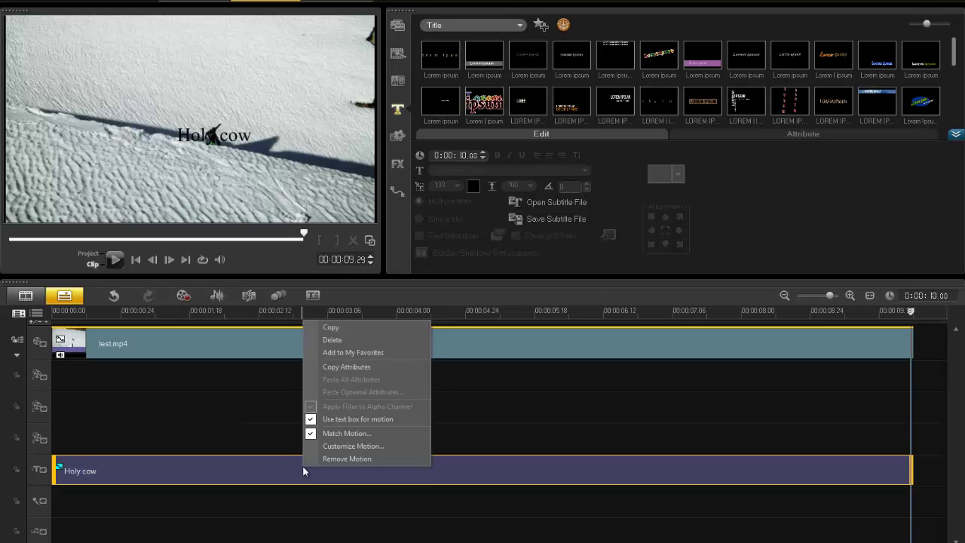
click(353, 434)
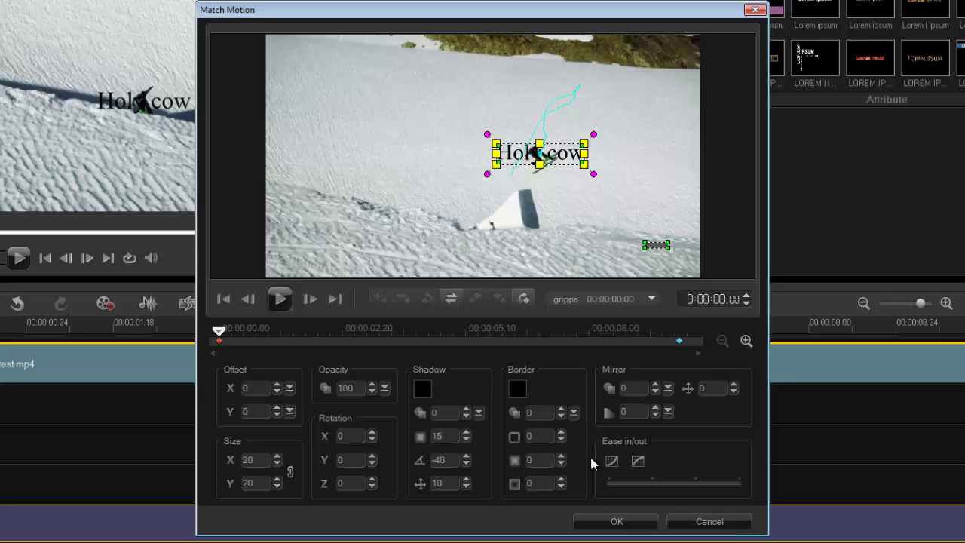
click(614, 521)
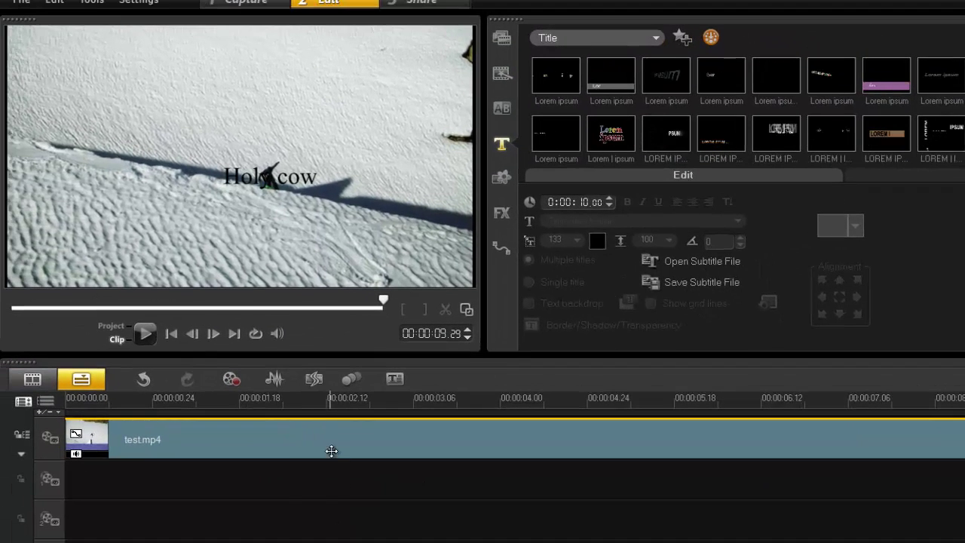
Track the skier in test.mp4 with Add matched object on, creating a Placeholder 01.jpg overlay.
click(330, 434)
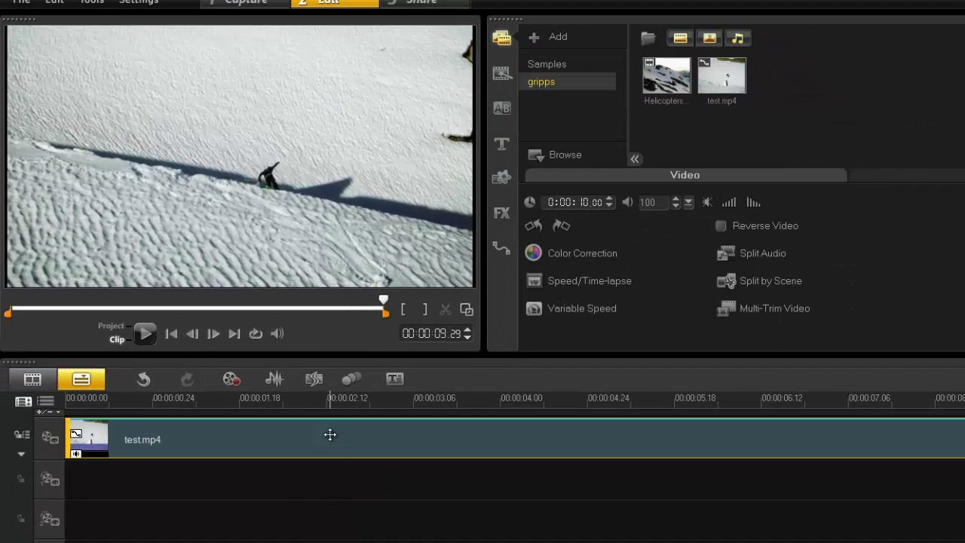
click(351, 381)
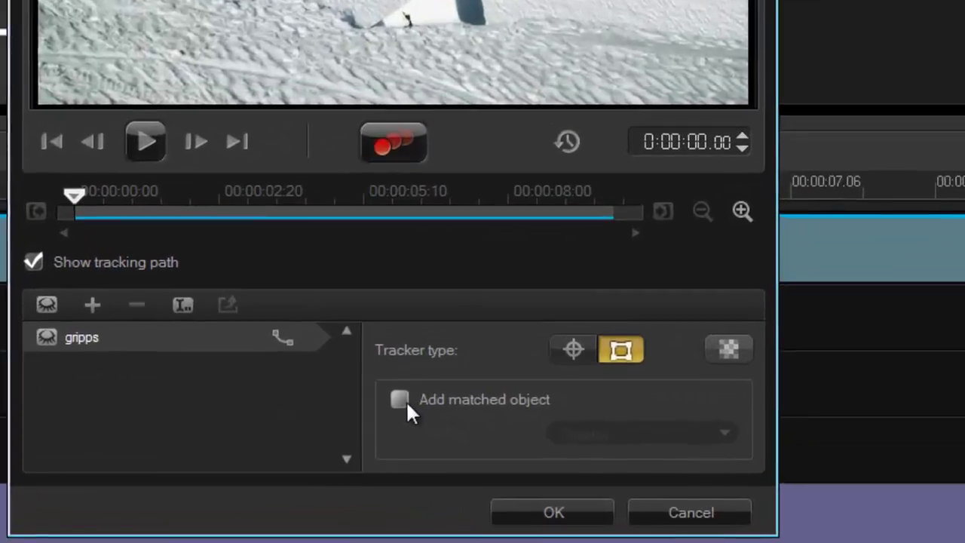
click(479, 456)
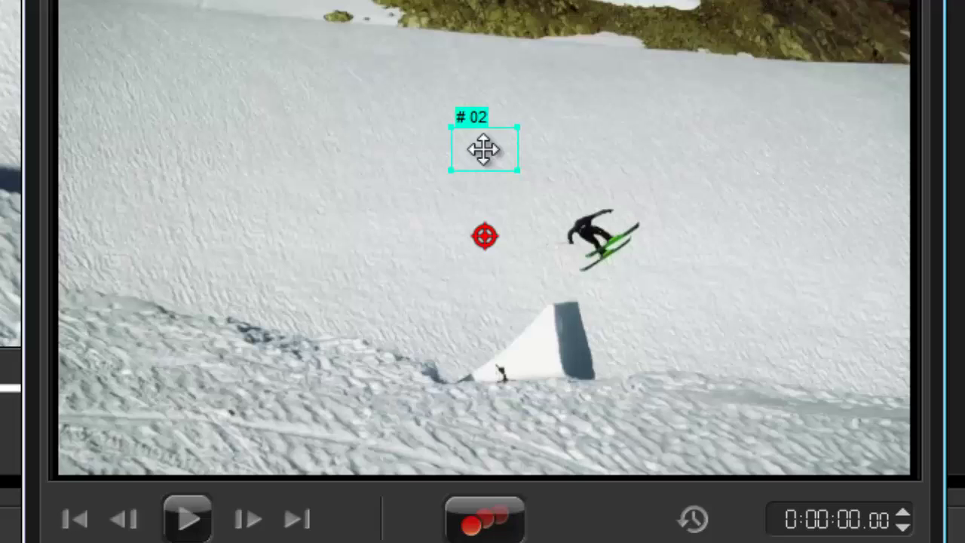
drag(486, 239, 587, 232)
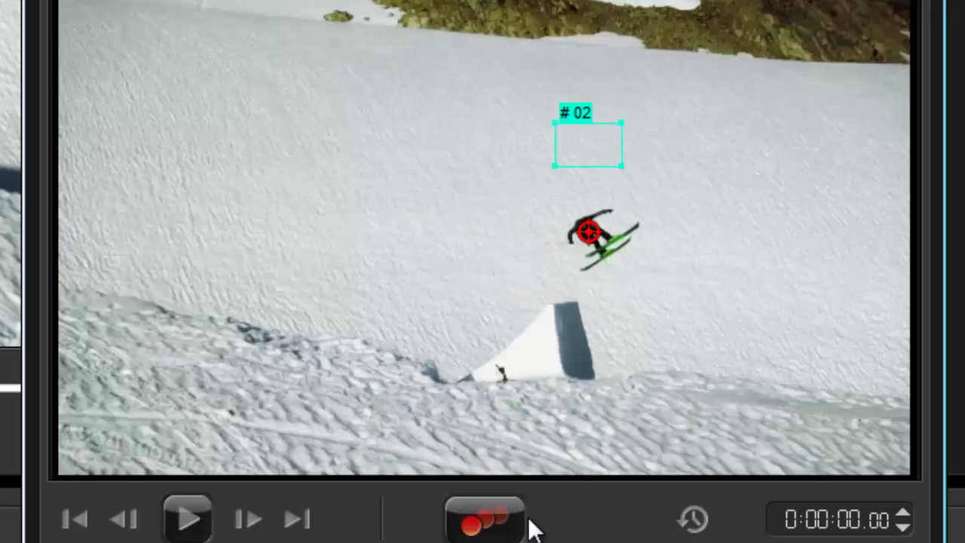
click(483, 509)
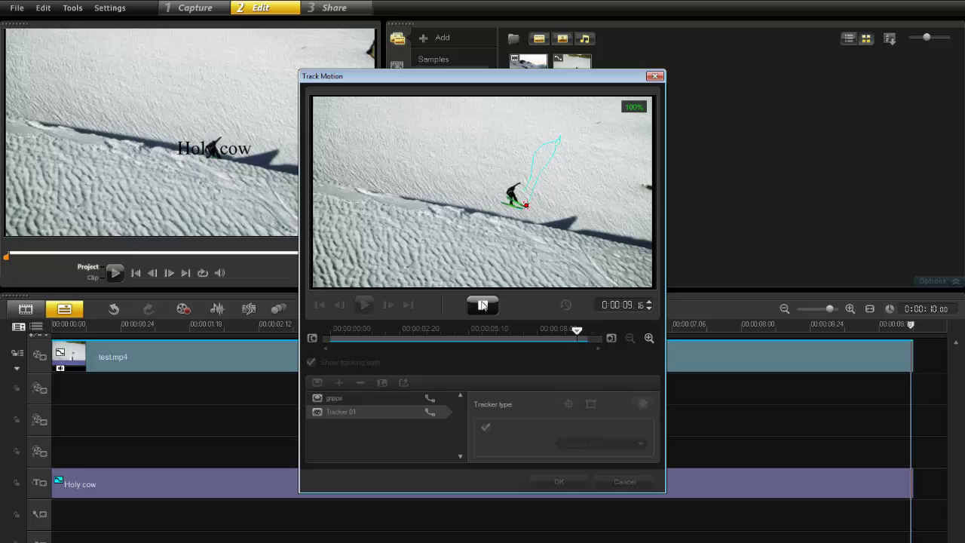
click(562, 480)
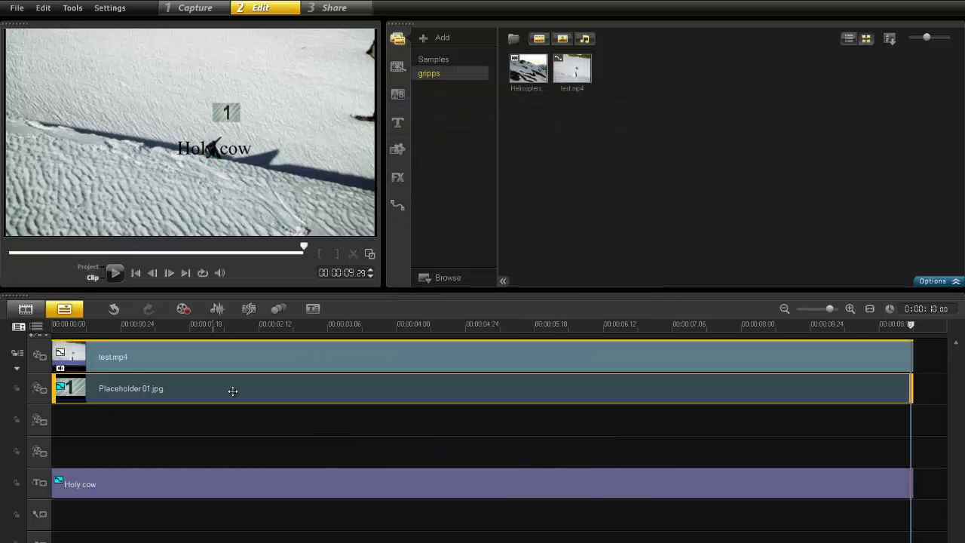
Ctrl-drag the I09 sample image from Samples onto Placeholder 01.jpg to replace it, then play.
click(537, 42)
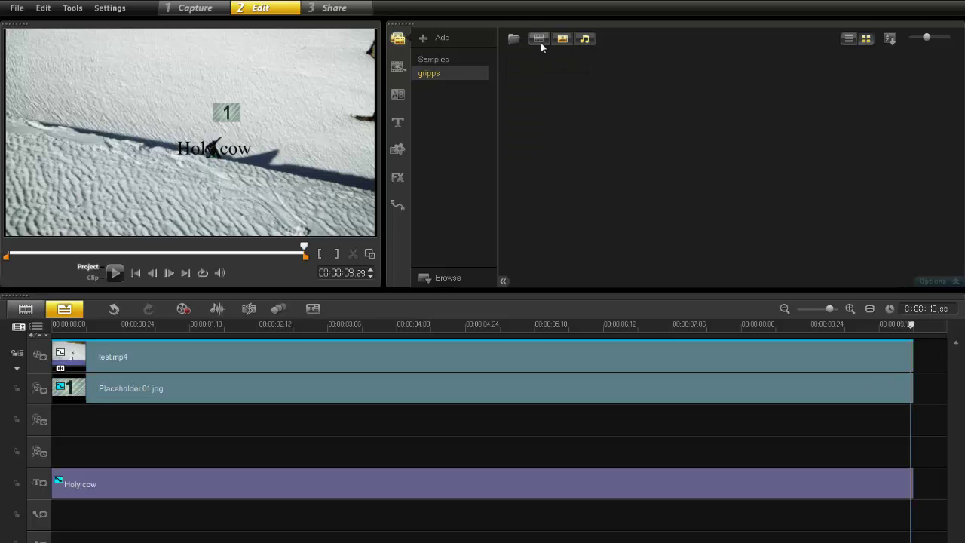
click(452, 59)
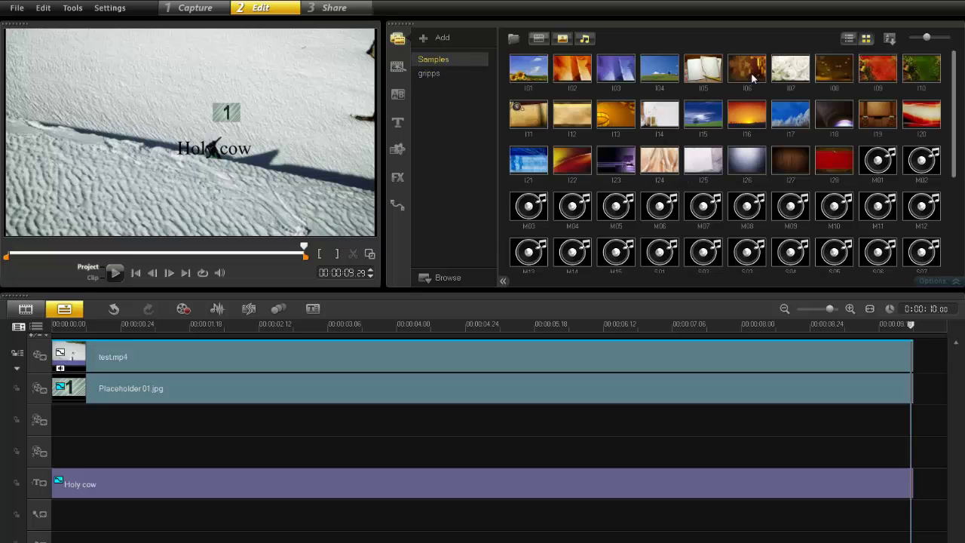
drag(885, 72, 341, 381)
key(ctrl)
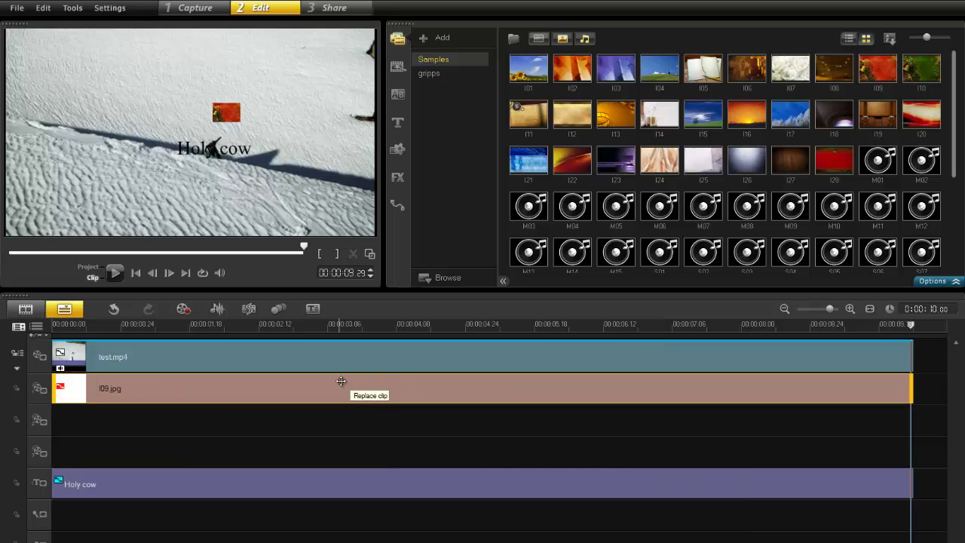
click(117, 273)
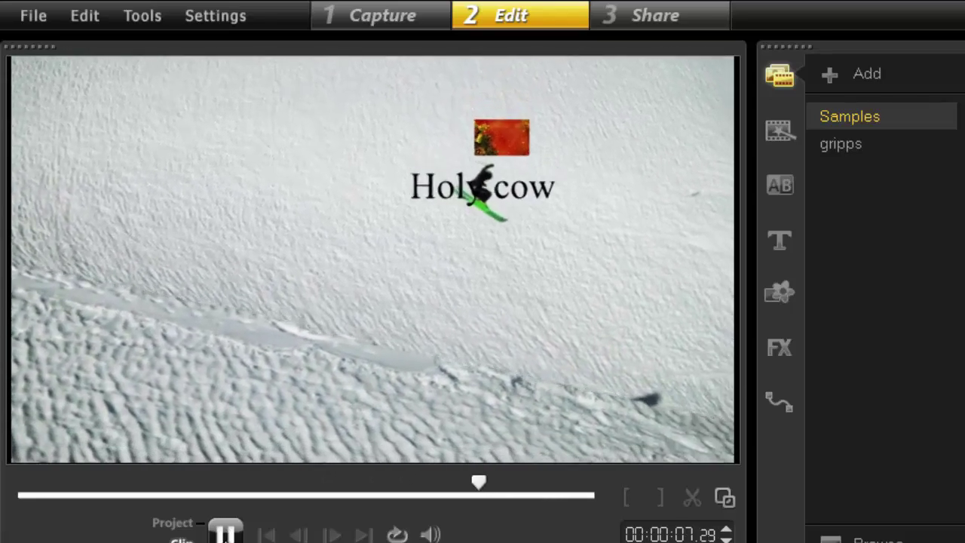
click(225, 533)
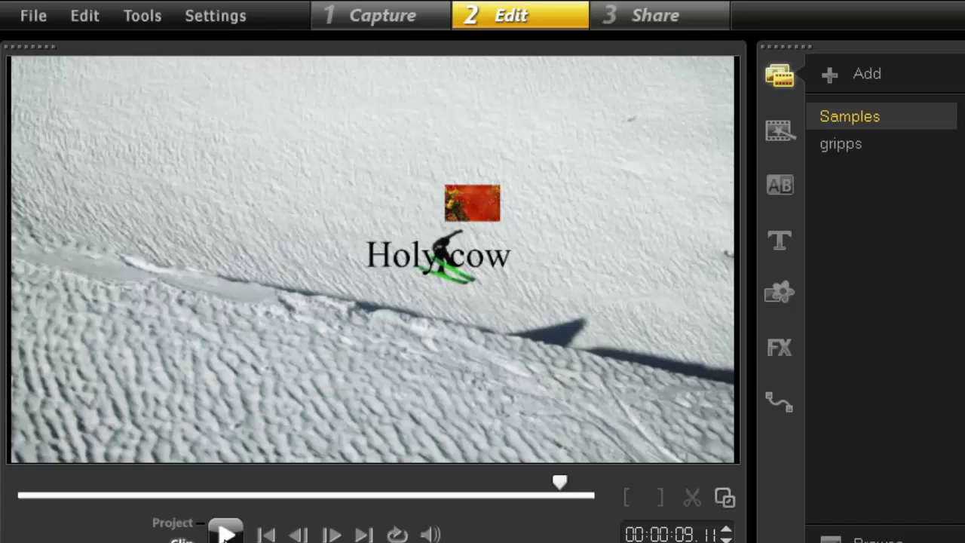